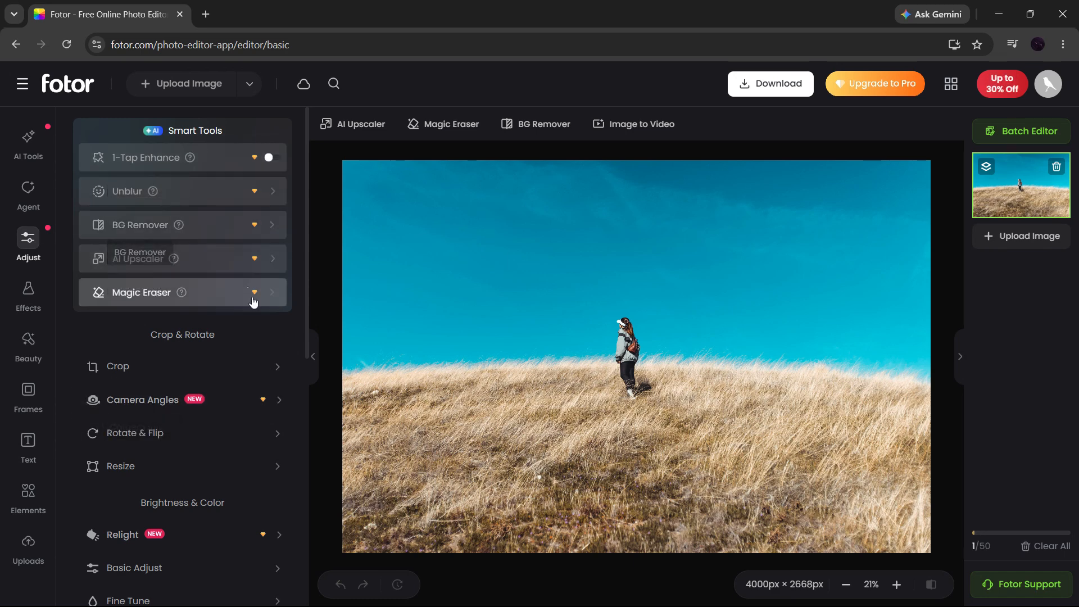
Open the HSL adjustment in the specialized edits for the hillside photo
scroll(274, 336, "down", 7)
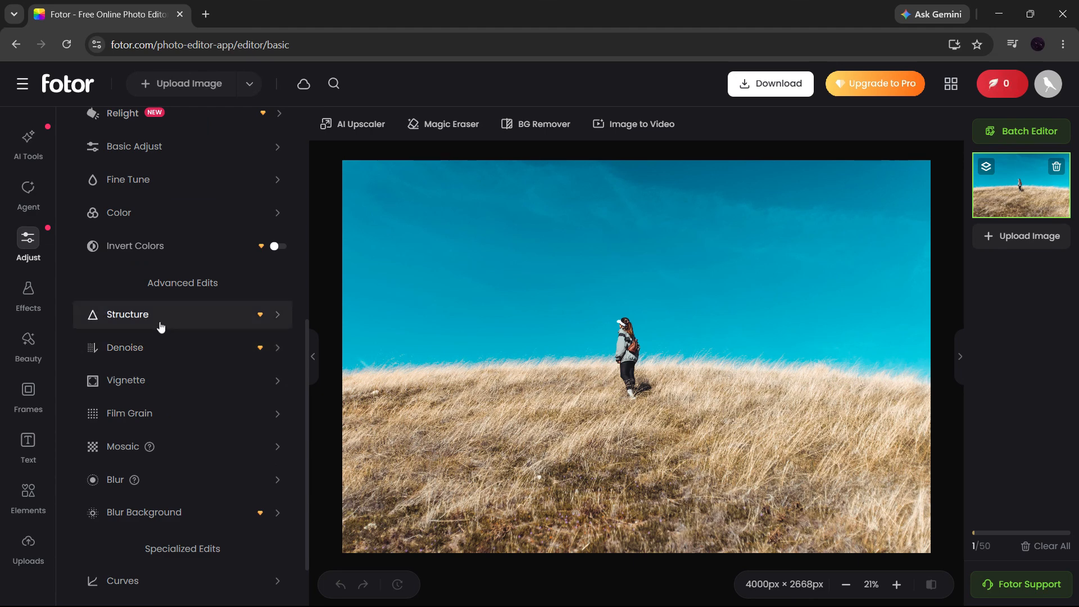
scroll(161, 349, "down", 1)
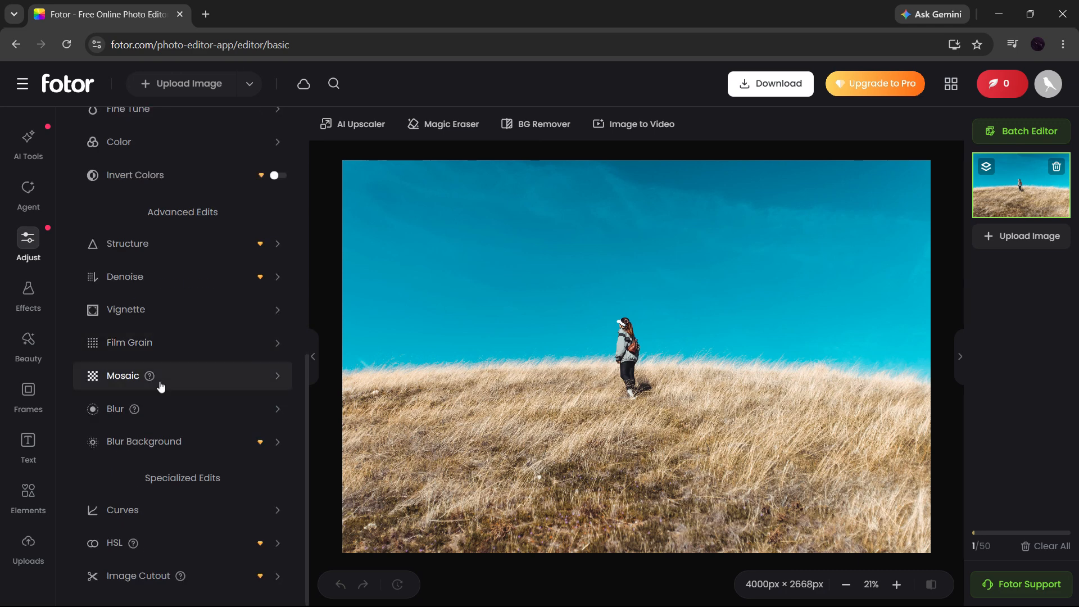
left_click(113, 545)
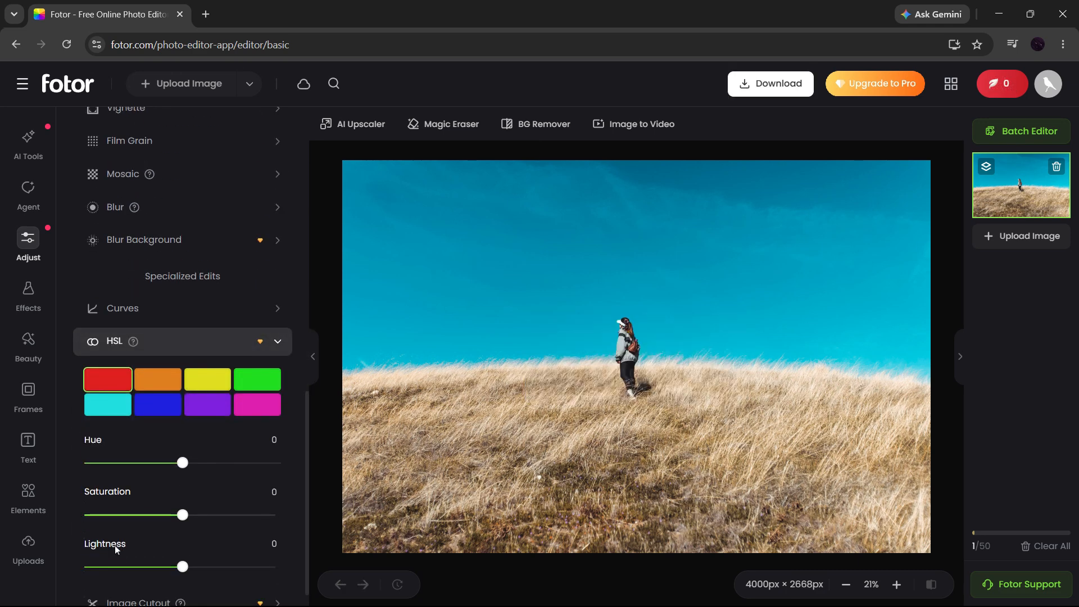
scroll(236, 465, "down", 1)
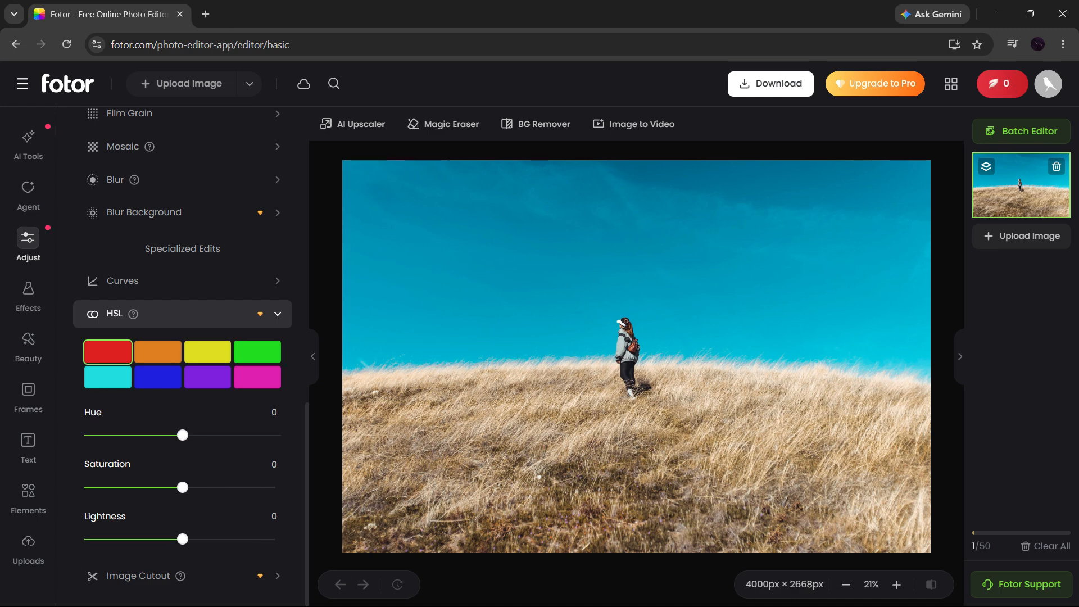
Look through the cyan, blue, orange, green and yellow color ranges of the HSL adjustment
left_click(114, 381)
left_click(179, 385)
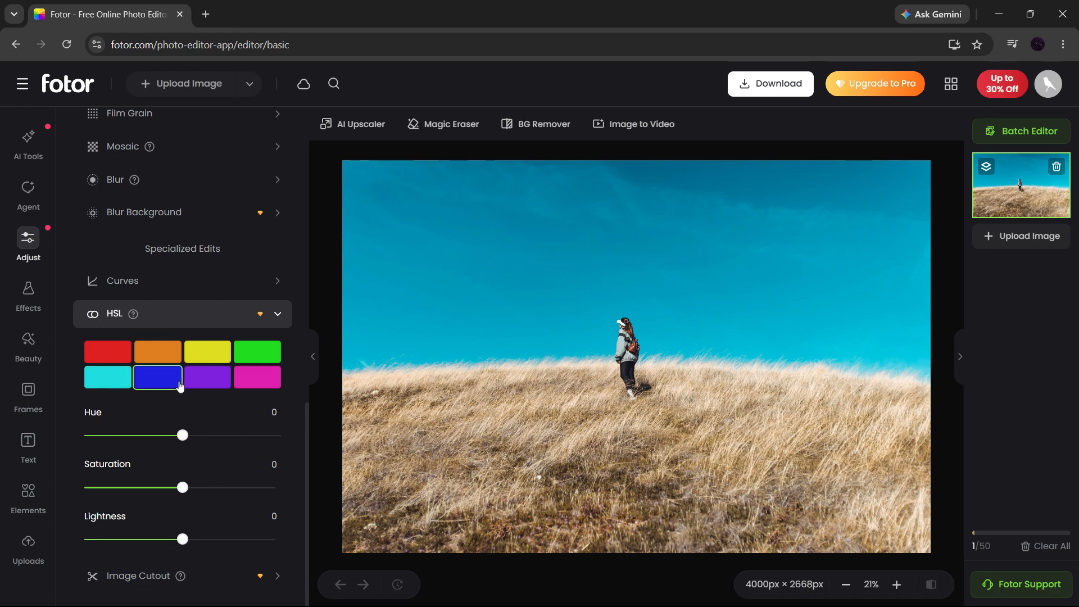
left_click(123, 387)
left_click(171, 362)
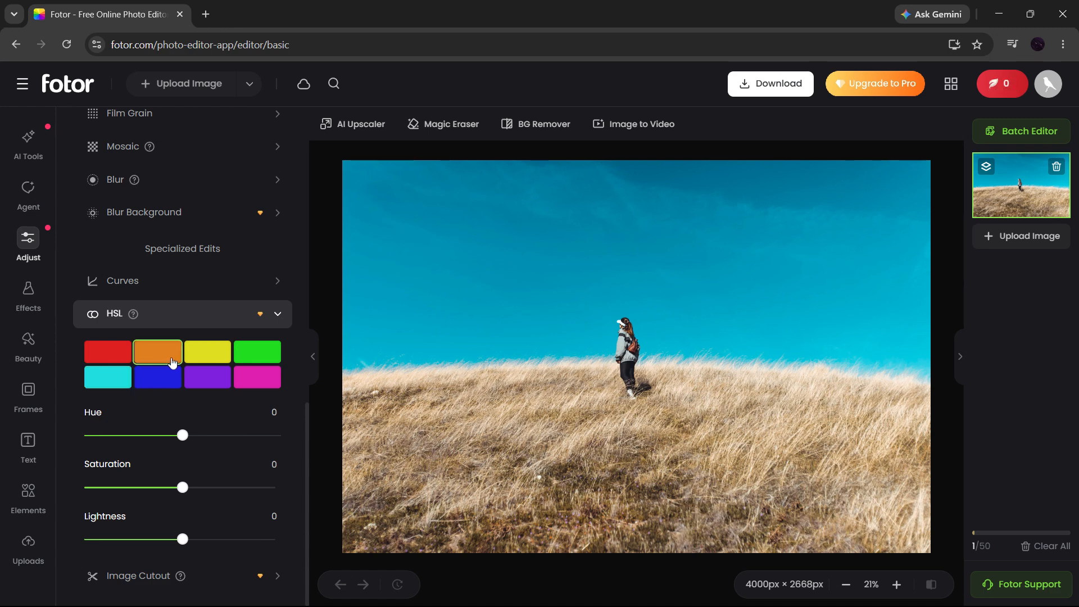
left_click(245, 356)
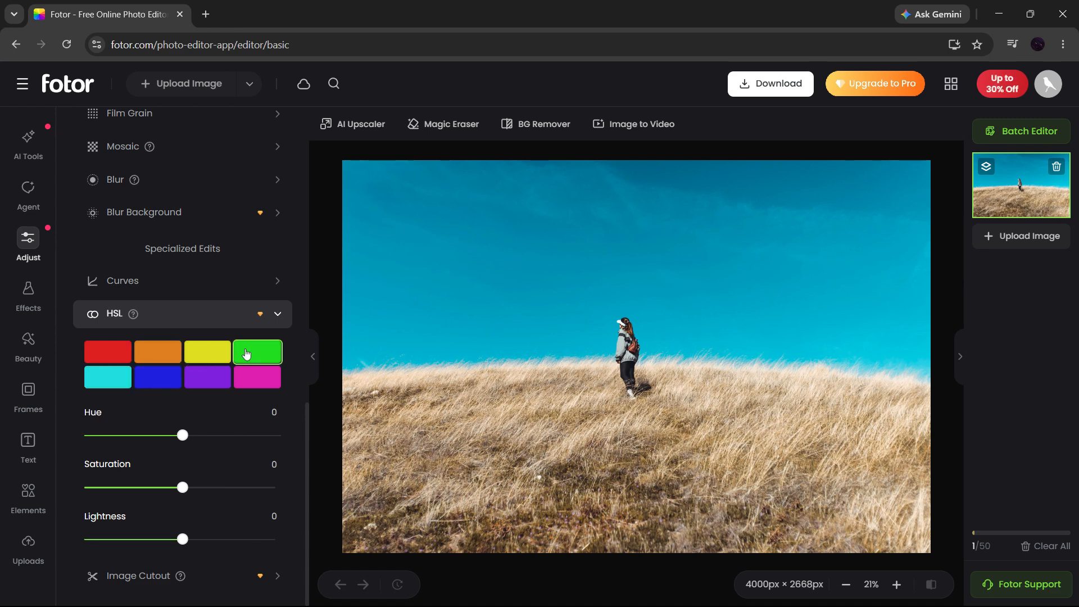
left_click(214, 357)
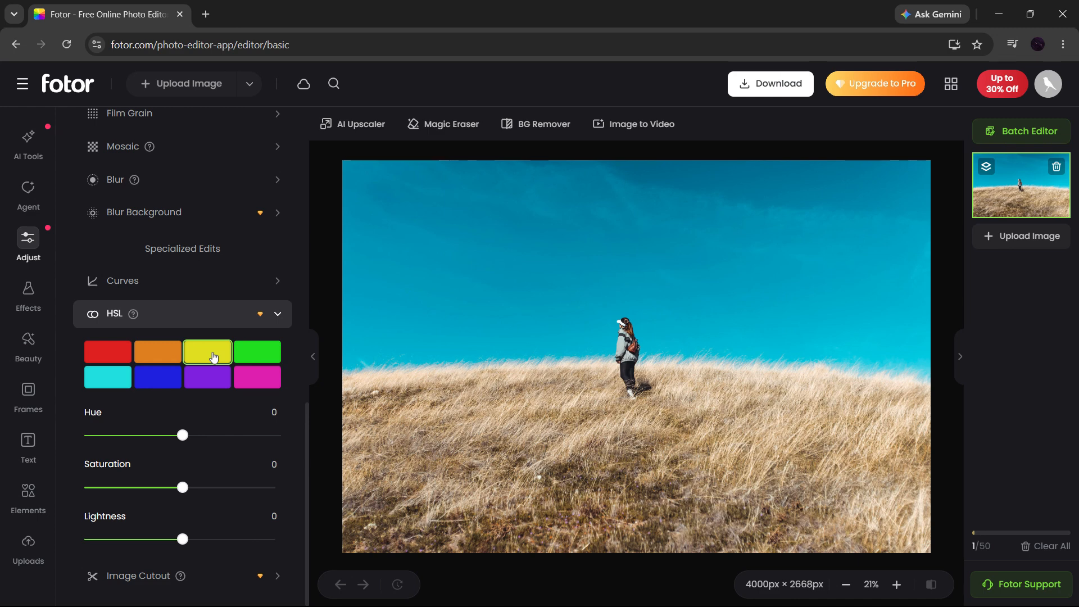
For the cyan range, set hue and saturation to 100 and lightness to -10, dismissing the upgrade offer
left_click(122, 383)
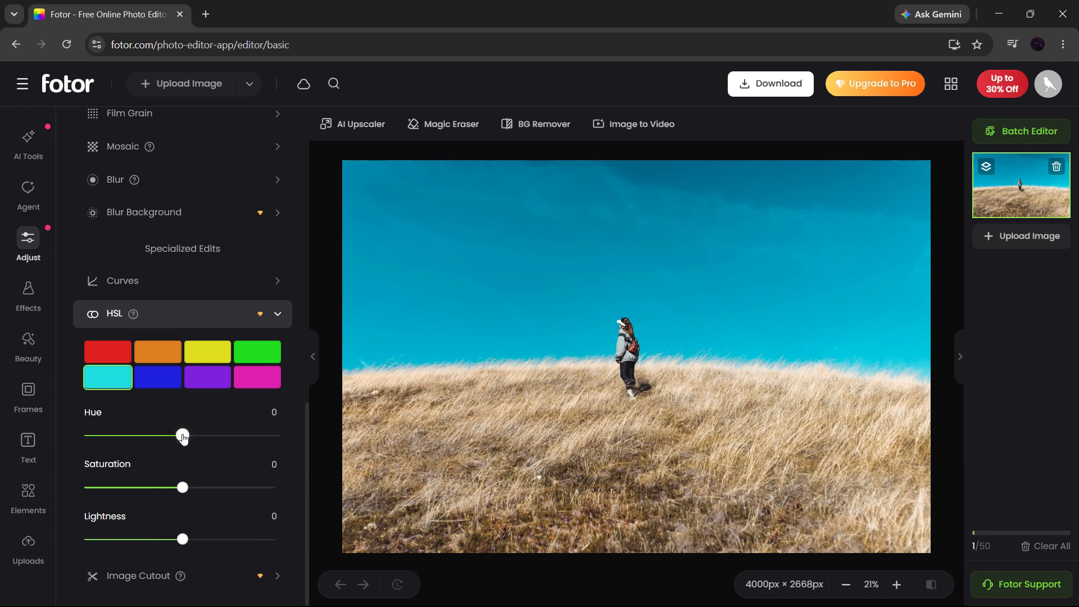
left_click_drag(182, 436, 287, 441)
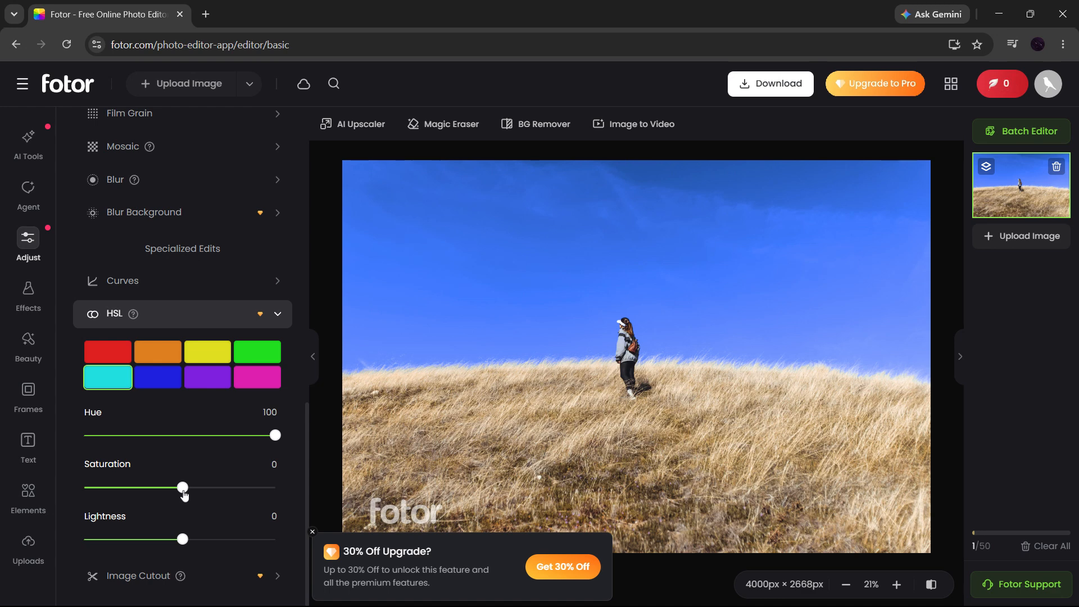
left_click_drag(183, 493, 304, 503)
left_click(313, 532)
mouse_move(274, 487)
left_mouse_down()
mouse_move(57, 500)
mouse_move(185, 487)
mouse_move(200, 488)
mouse_move(138, 489)
mouse_move(285, 493)
left_mouse_up()
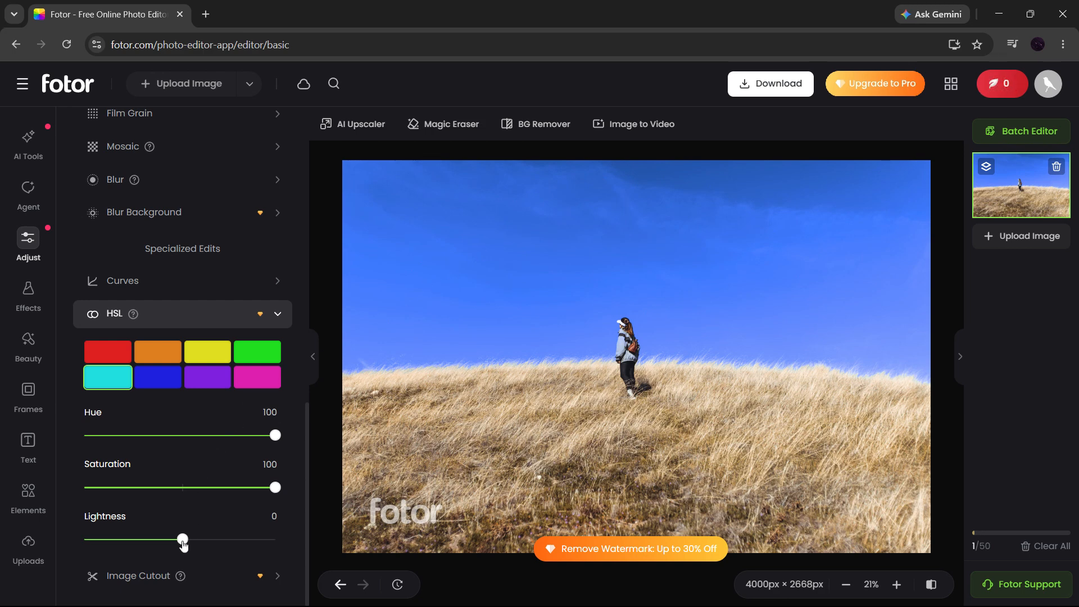
left_click_drag(183, 541, 152, 559)
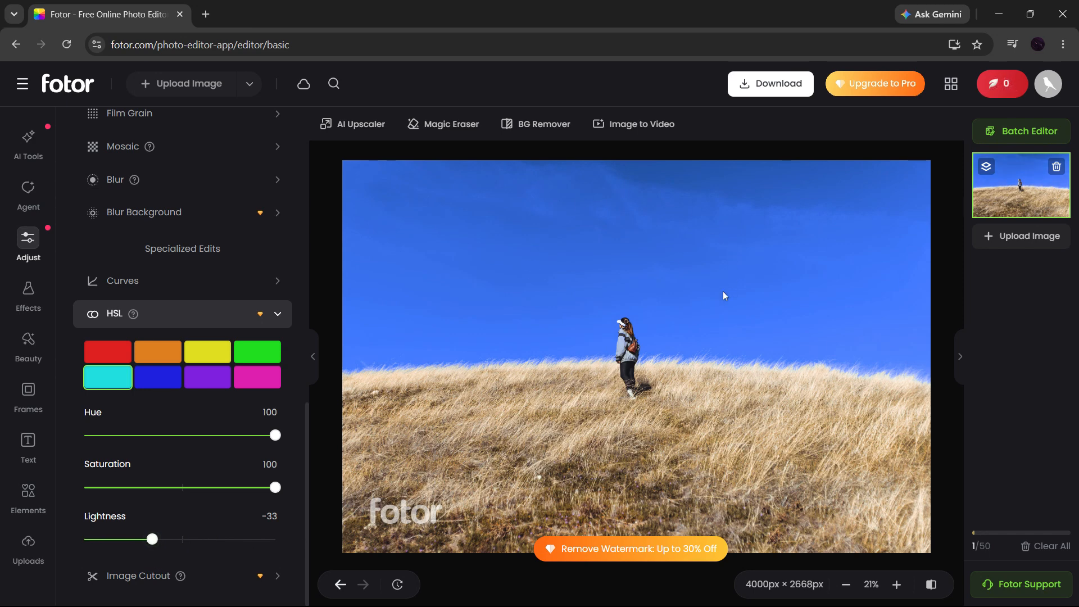
left_click_drag(153, 547, 173, 549)
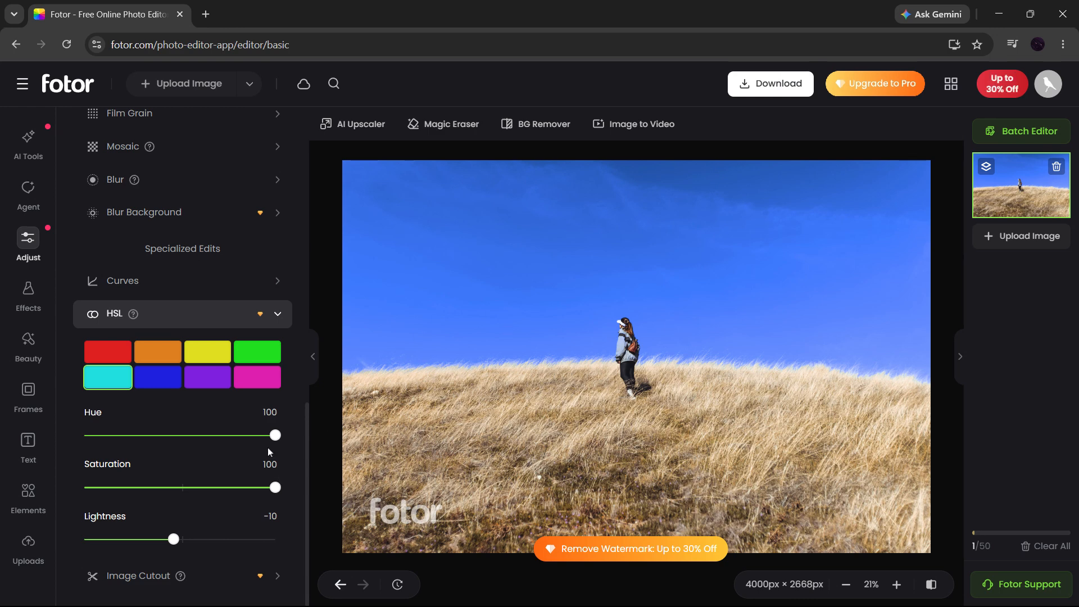
Try cyan hues between -100 and 77, settle on 50, and close the HSL adjustment to apply it
left_click_drag(275, 435, 83, 451)
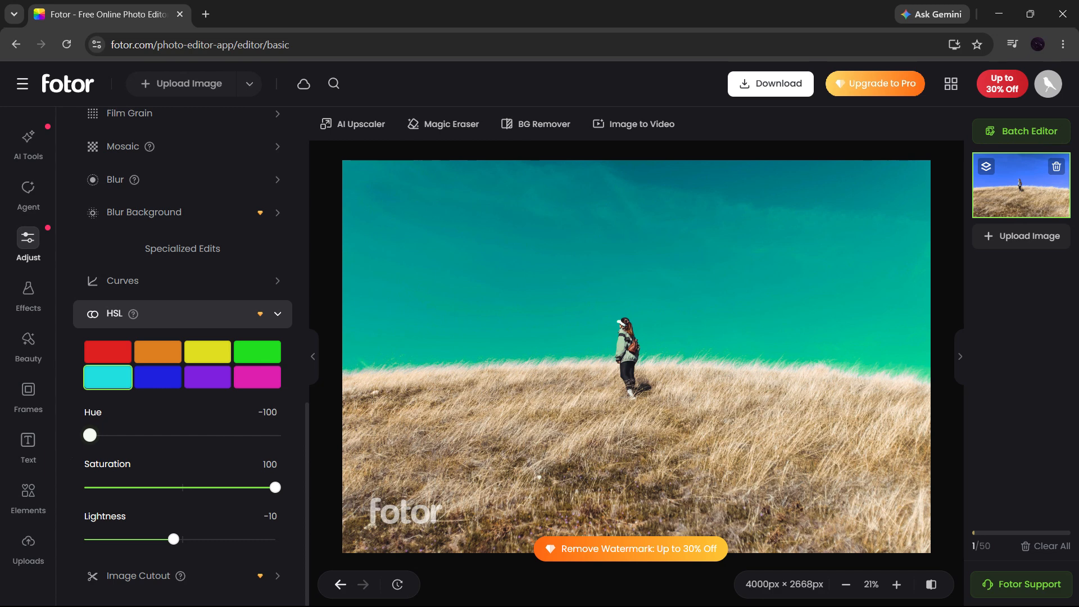
left_click_drag(90, 435, 253, 475)
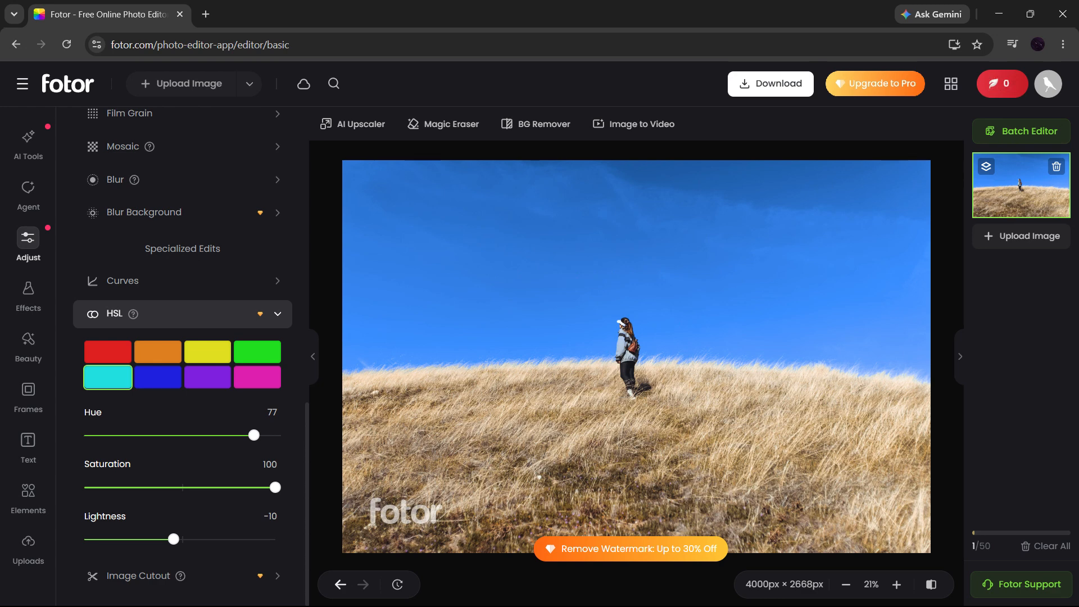
left_click_drag(274, 488, 333, 506)
left_click_drag(256, 435, 82, 453)
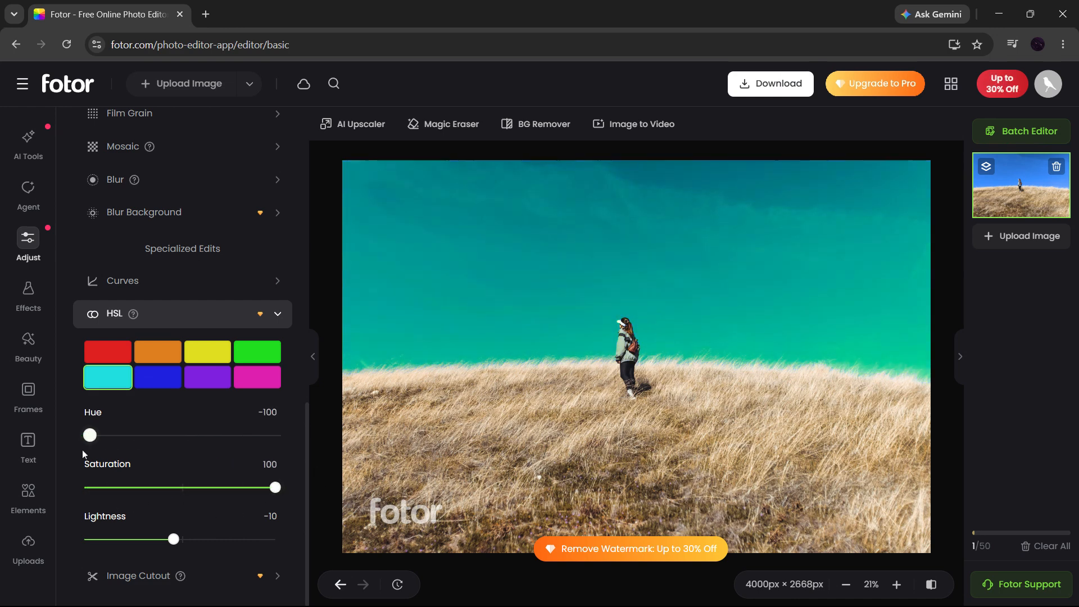
left_click_drag(166, 471, 264, 465)
left_click_drag(256, 435, 230, 479)
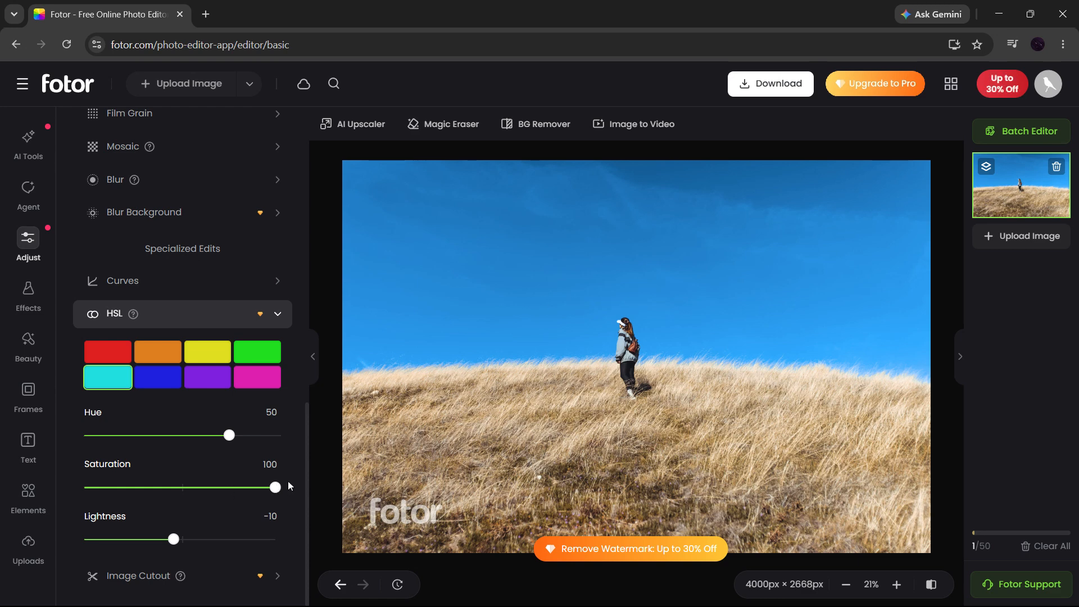
left_click(281, 321)
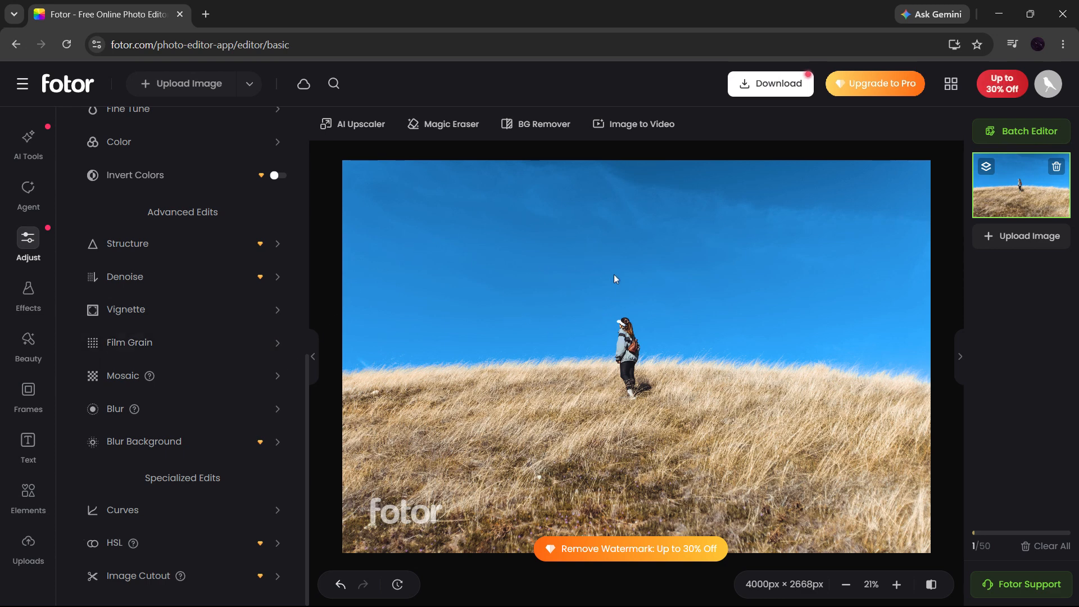
Reopen the HSL adjustment and set the cyan range's hue to 100 for a second pass
left_click(281, 545)
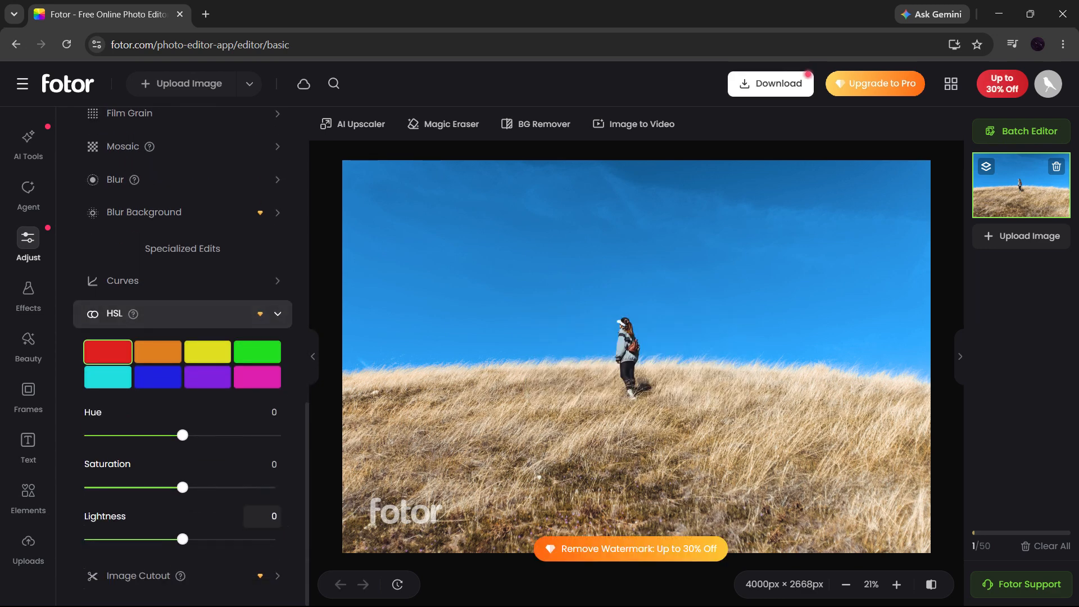
left_click(131, 387)
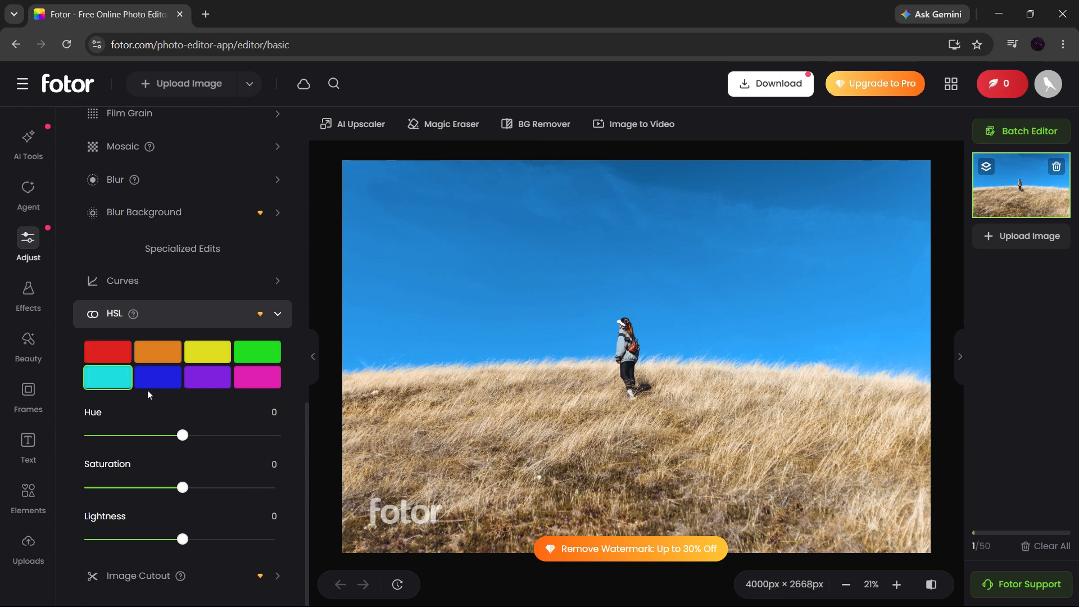
left_click_drag(183, 437, 276, 441)
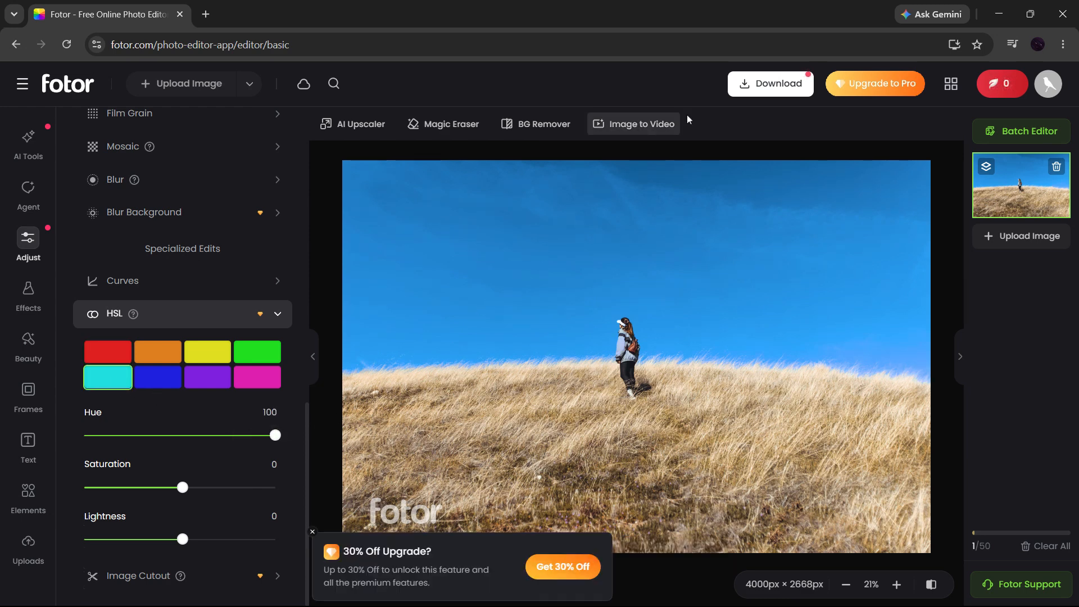
Open the download options, compare JPG with PNG, choose PNG and proceed with the upgrade to download
left_click(753, 88)
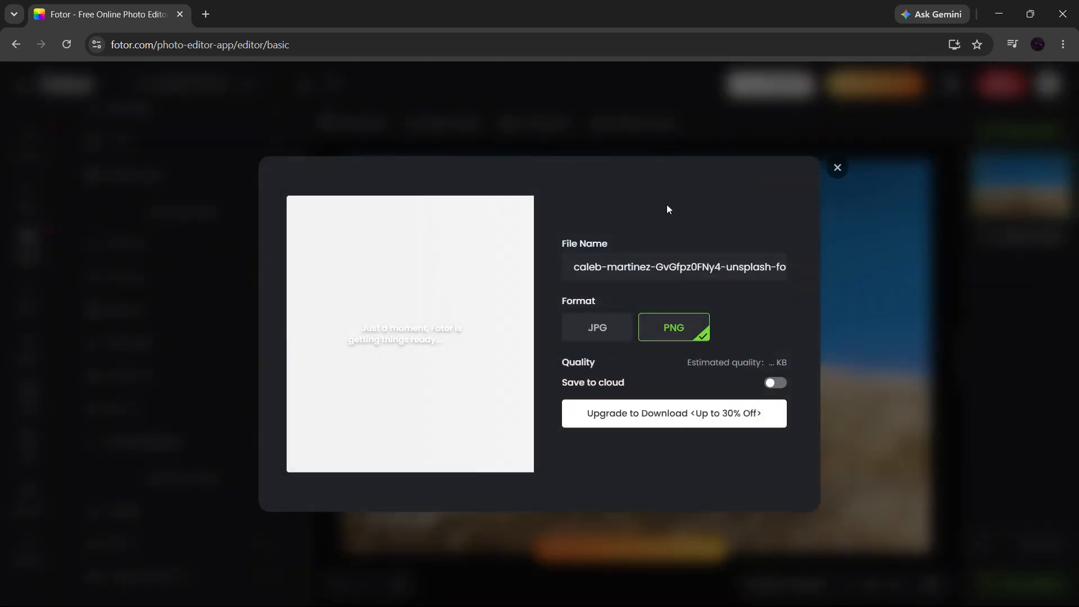
left_click(567, 320)
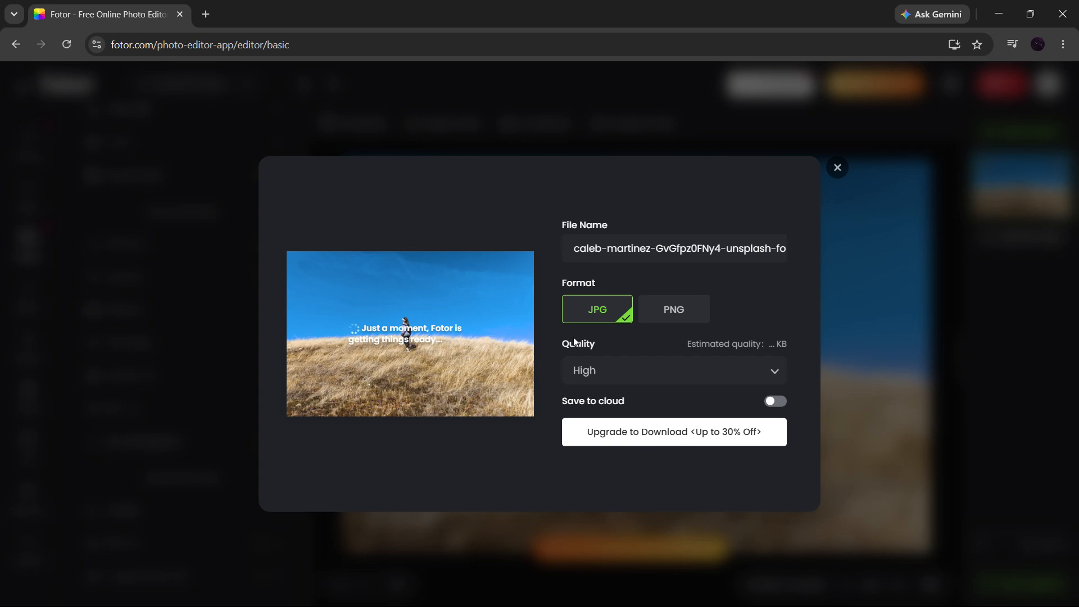
left_click(682, 315)
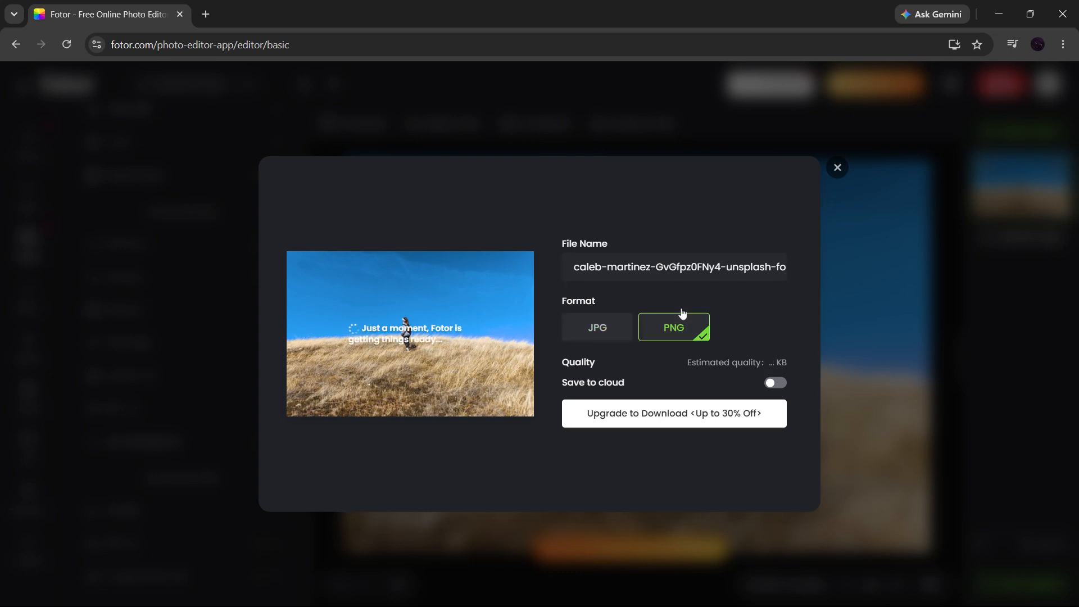
left_click(594, 328)
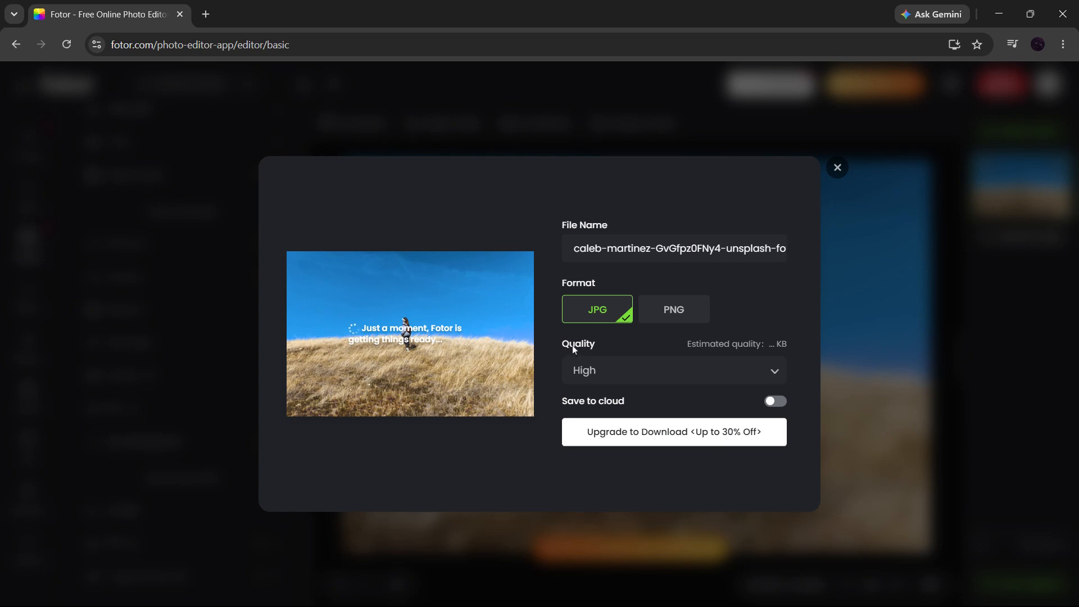
left_click(682, 313)
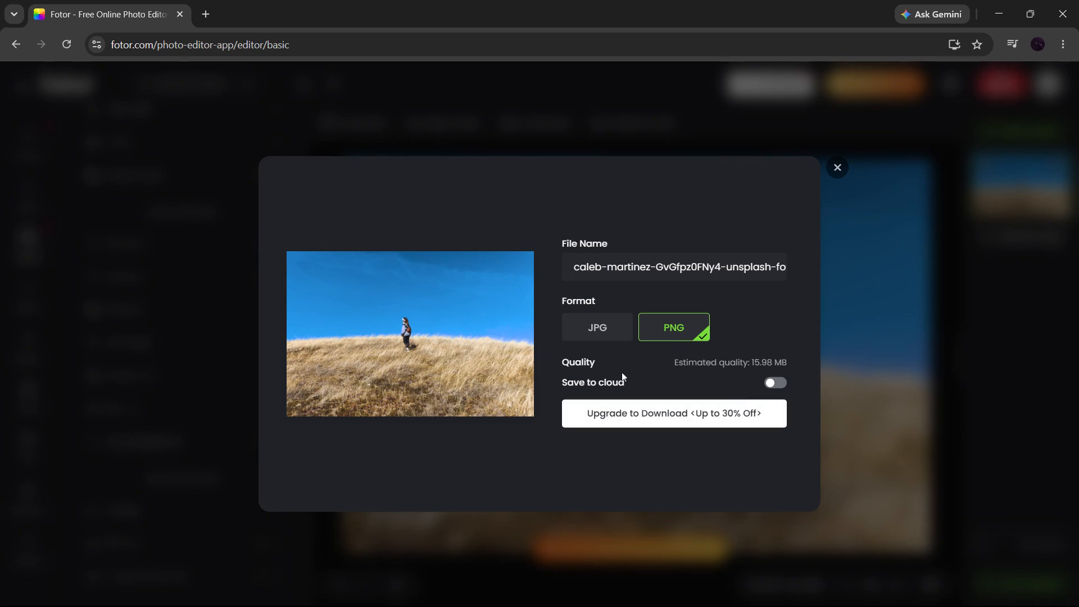
left_click(698, 404)
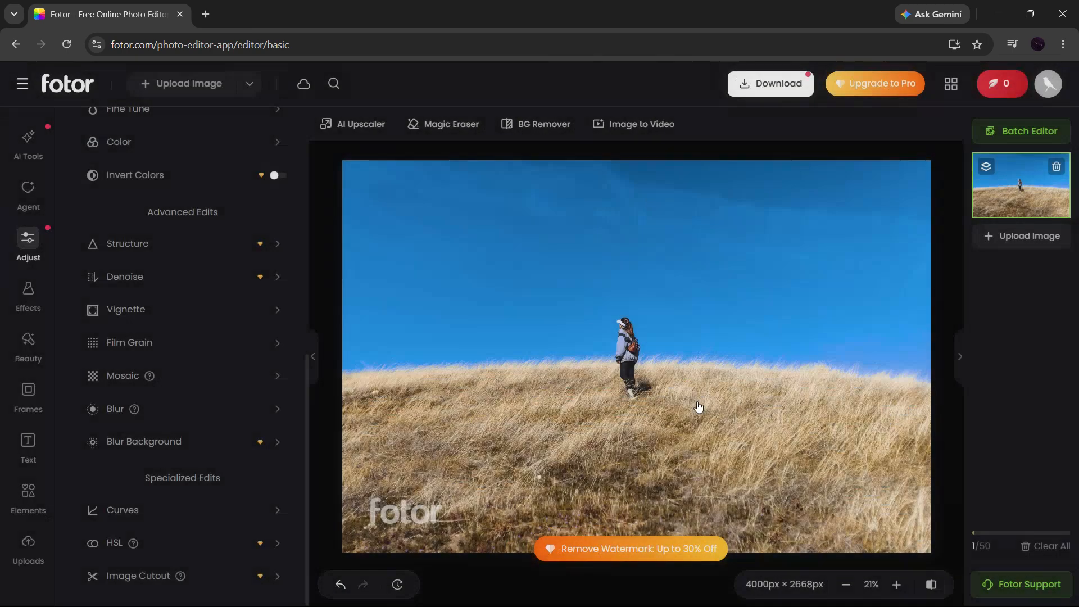